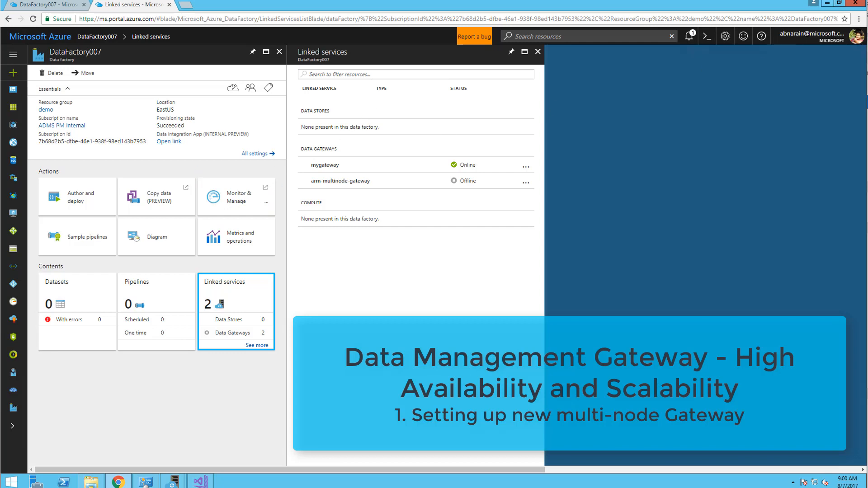
# - Create a data gateway named mygateway1 in DataFactory007 with High Availability & Scalability (Preview) enabled
pyautogui.click(60, 4)
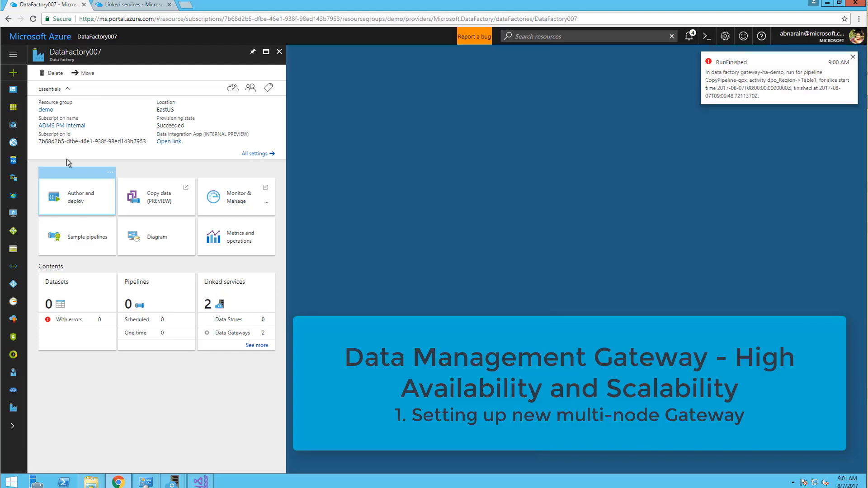
pyautogui.click(87, 202)
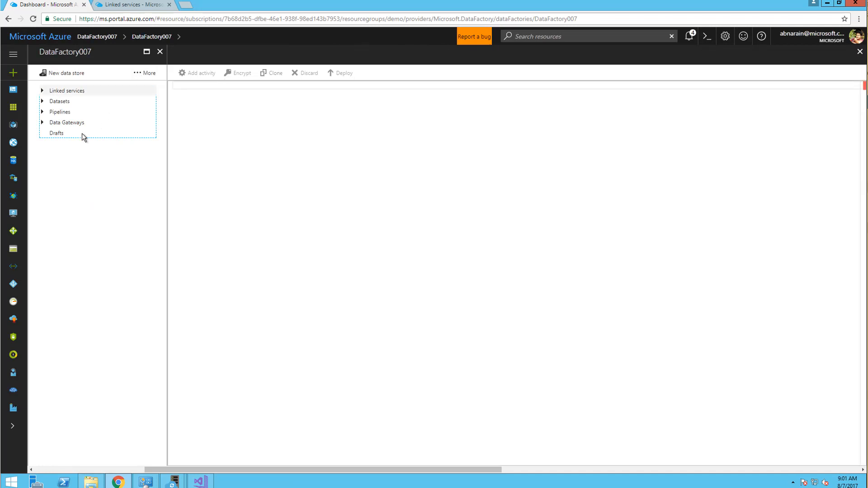
pyautogui.rightClick(67, 122)
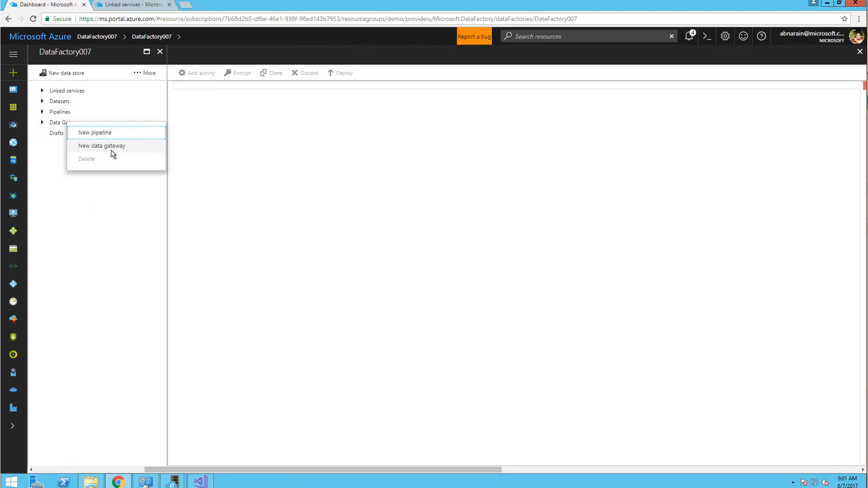
pyautogui.click(151, 146)
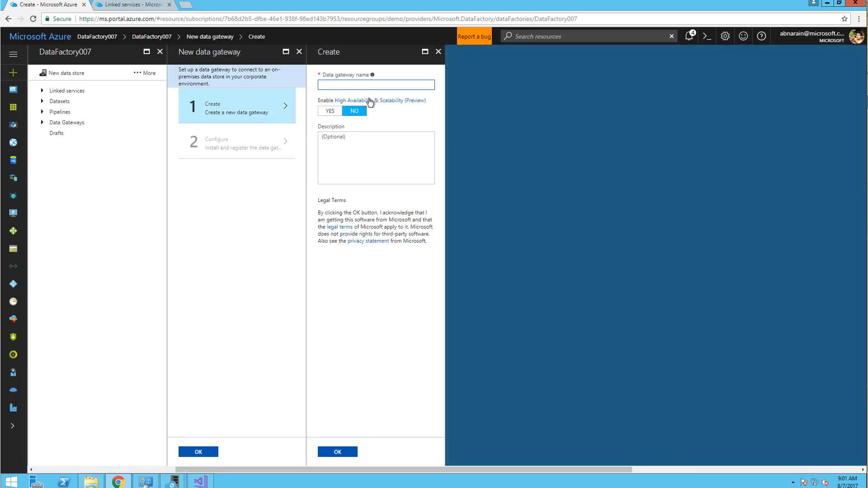
pyautogui.write('my')
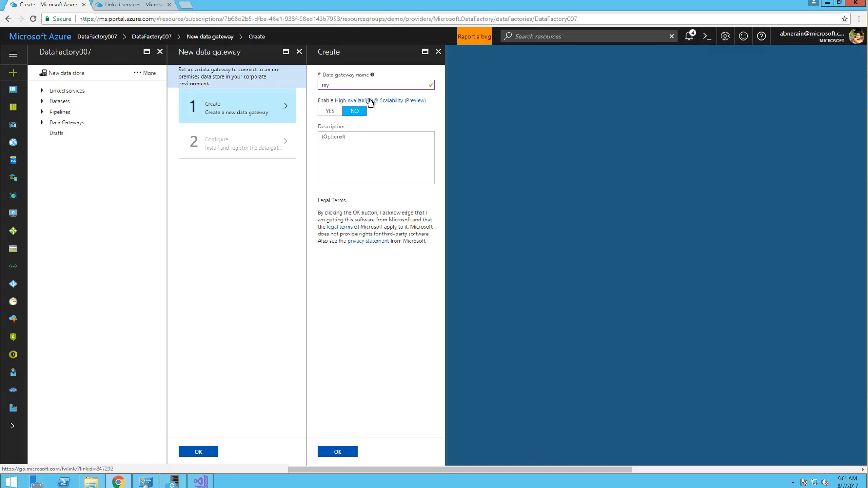
pyautogui.write('gateway1')
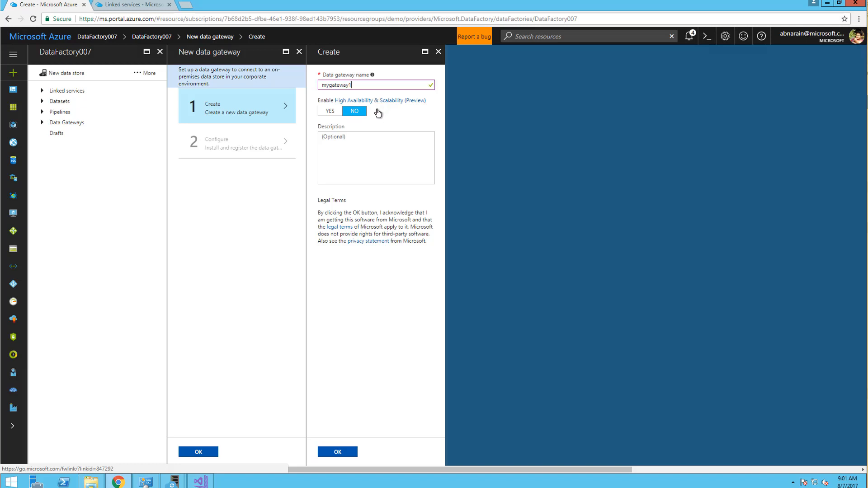
pyautogui.click(328, 118)
pyautogui.click(338, 452)
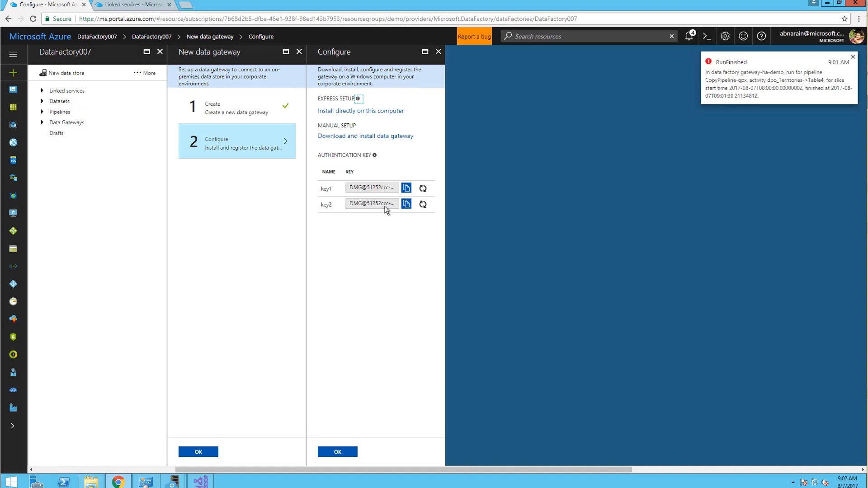
# - Copy the gateway's key1 authentication key and submit it for registration in Data Management Gateway Configuration Manager
pyautogui.click(405, 187)
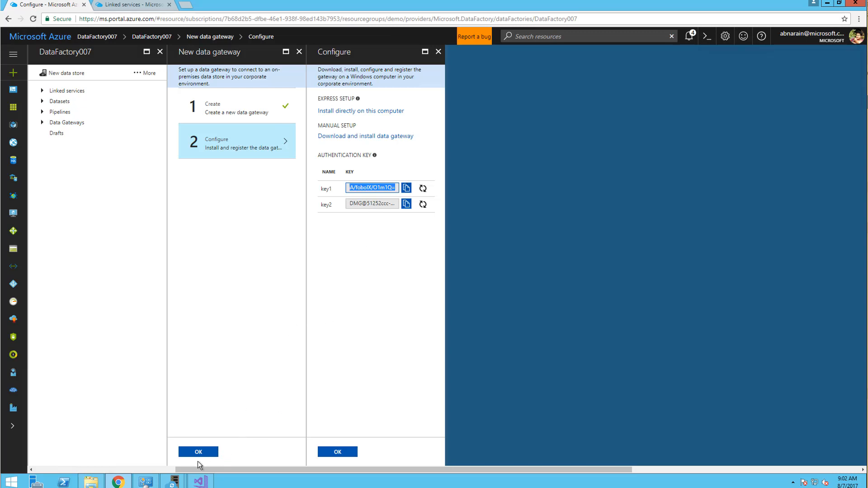
pyautogui.click(174, 482)
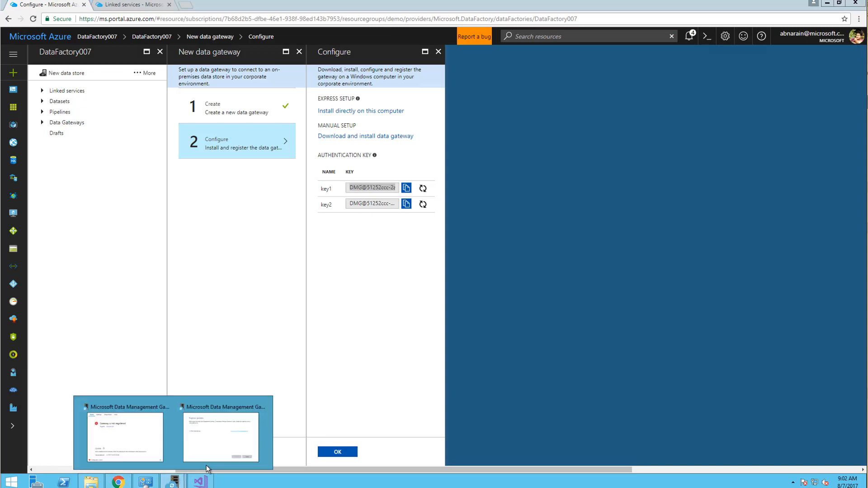
pyautogui.click(197, 433)
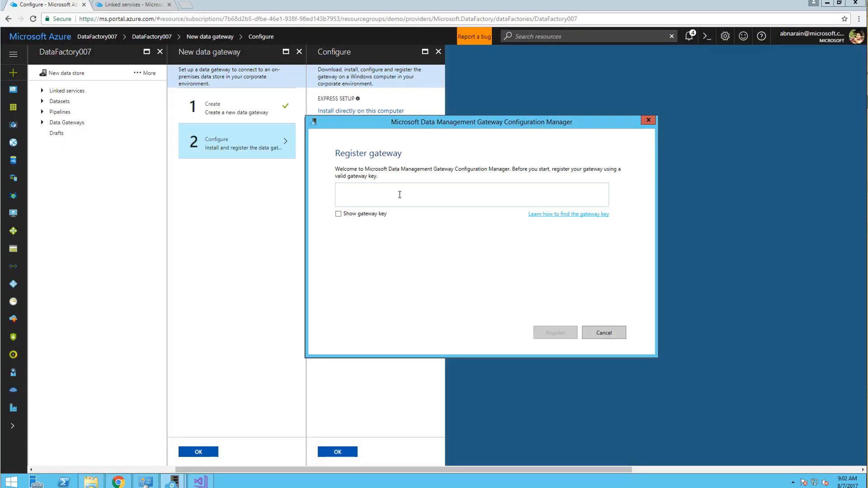
pyautogui.hotkey('ctrl', 'v')
pyautogui.press('Return')
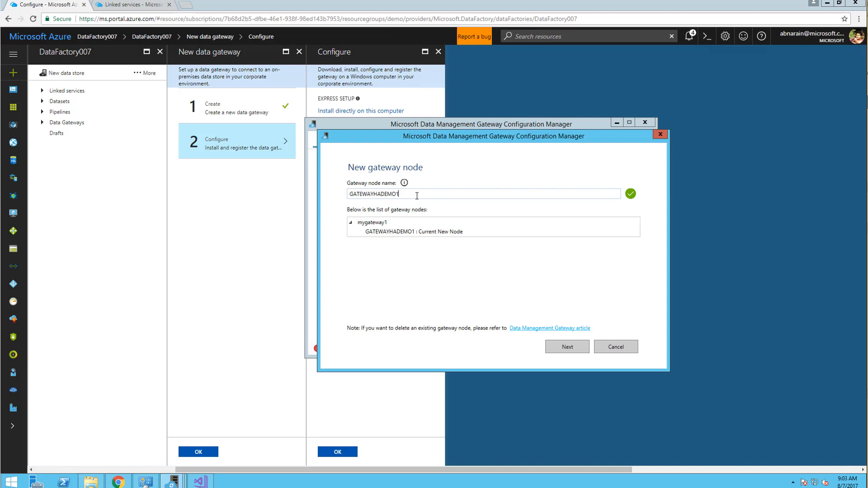
# - Name the new gateway node Node1 and complete its registration without a TLS/SSL certificate
pyautogui.moveTo(417, 196); pyautogui.dragTo(341, 193)
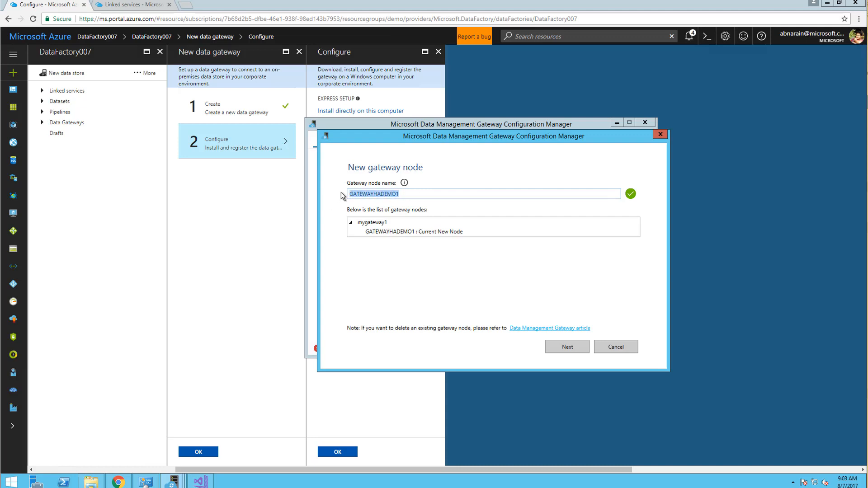
pyautogui.write('Node1')
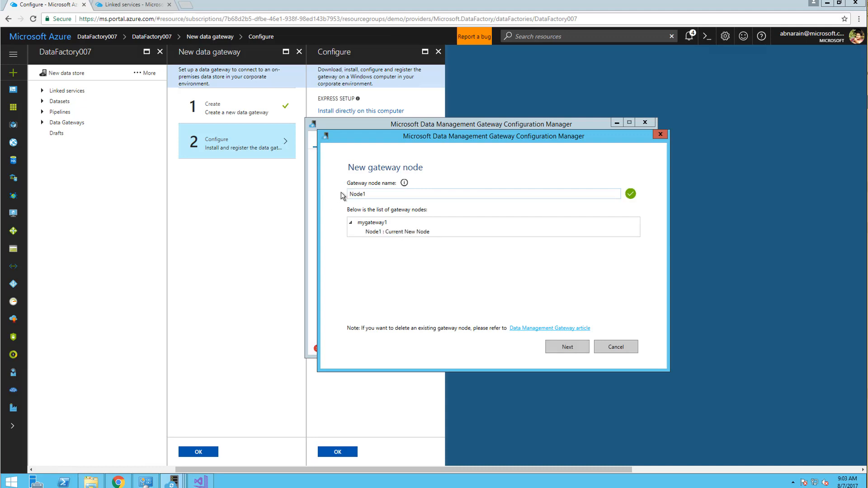
pyautogui.click(565, 346)
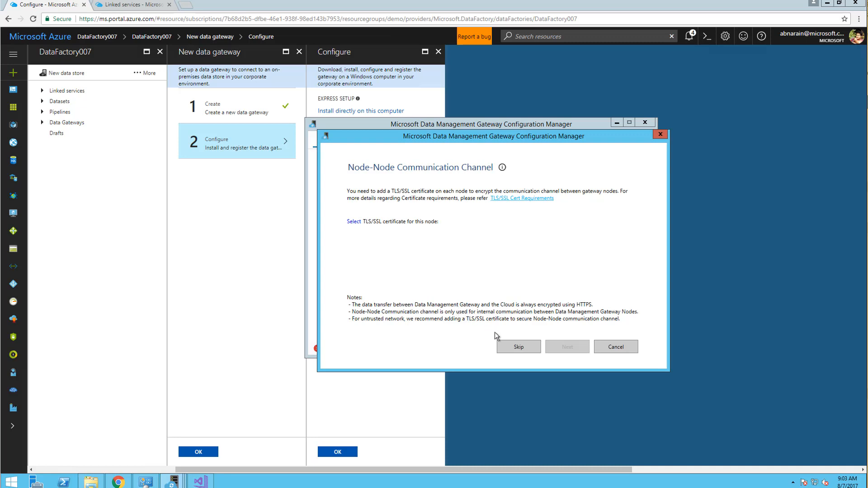
pyautogui.click(513, 348)
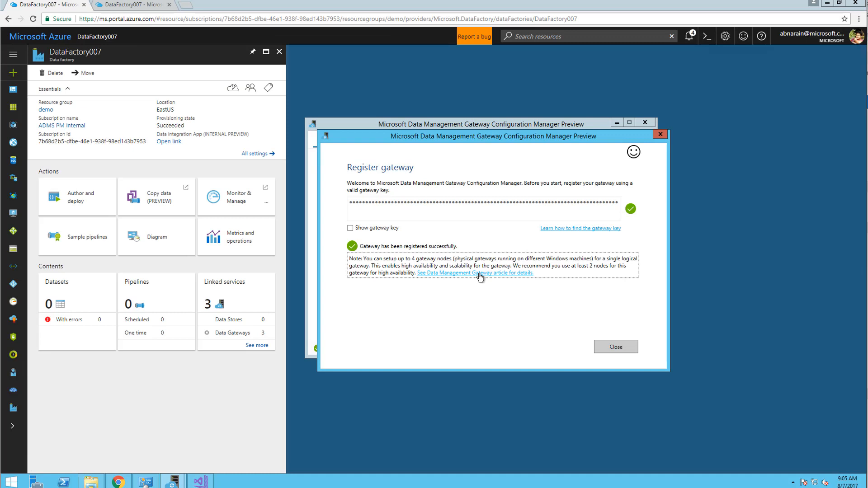
pyautogui.click(618, 354)
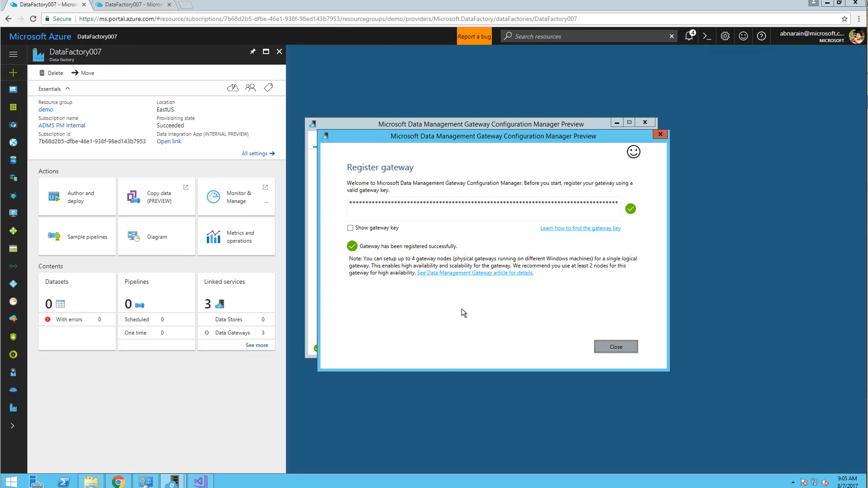
pyautogui.press('Tab')
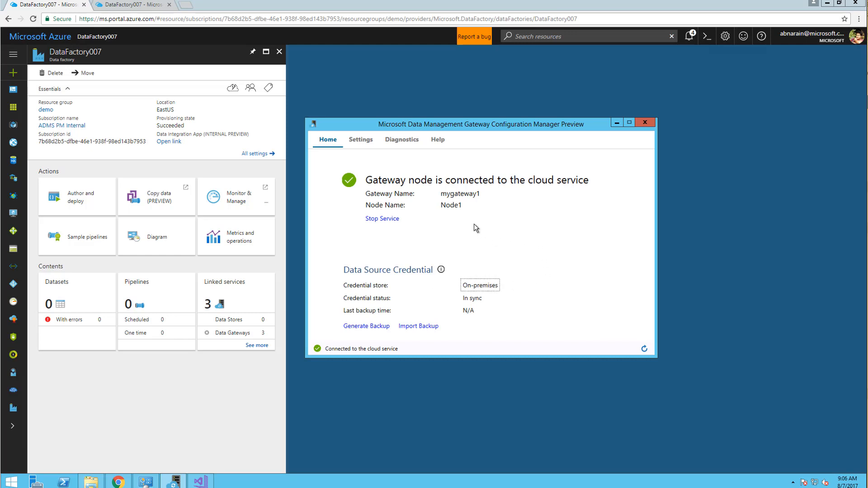
# - Check the registered node's gateway name, node name and credential store in Configuration Manager
pyautogui.click(452, 194)
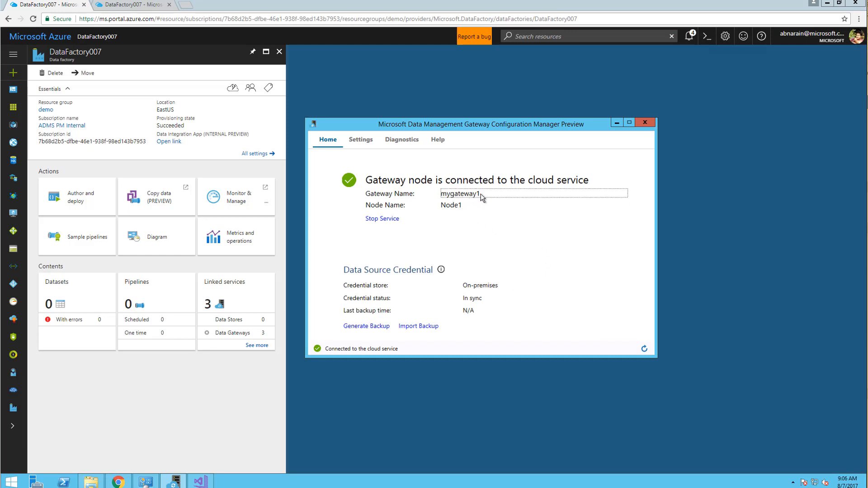
pyautogui.click(449, 207)
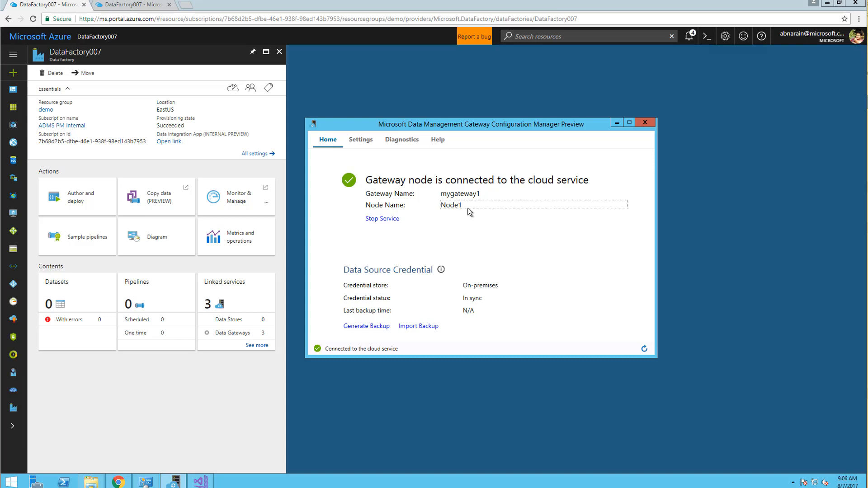
pyautogui.click(412, 282)
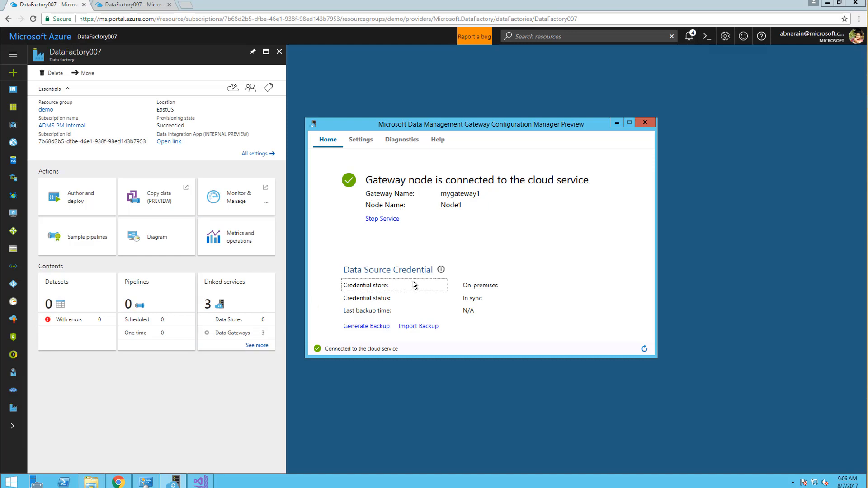
# - Open mygateway1 from the data factory's linked services and inspect Node1 with advanced settings shown, including its concurrent jobs limit
pyautogui.click(247, 302)
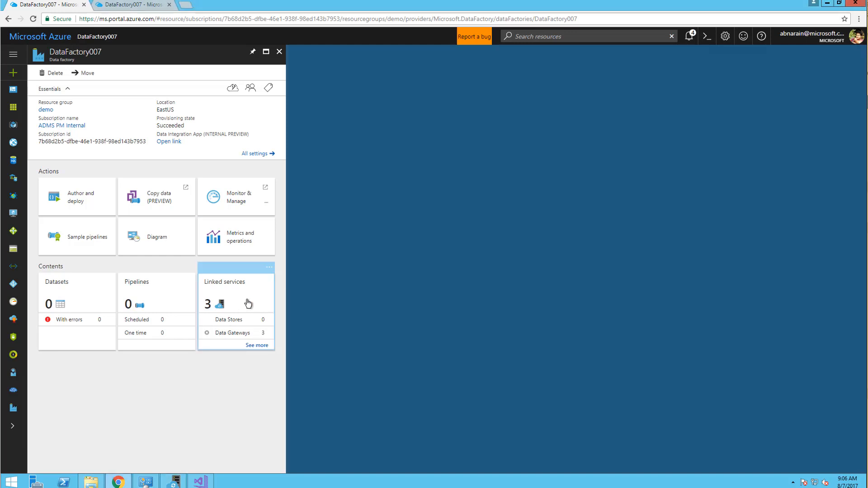
pyautogui.click(248, 303)
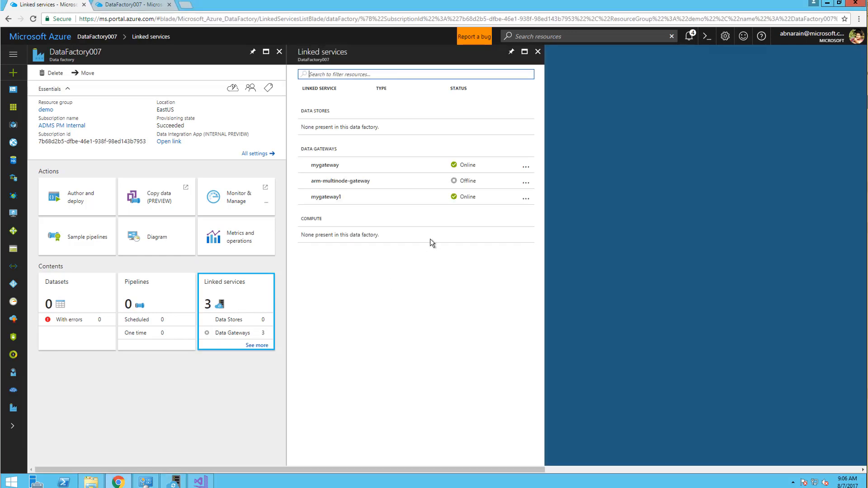
pyautogui.click(342, 201)
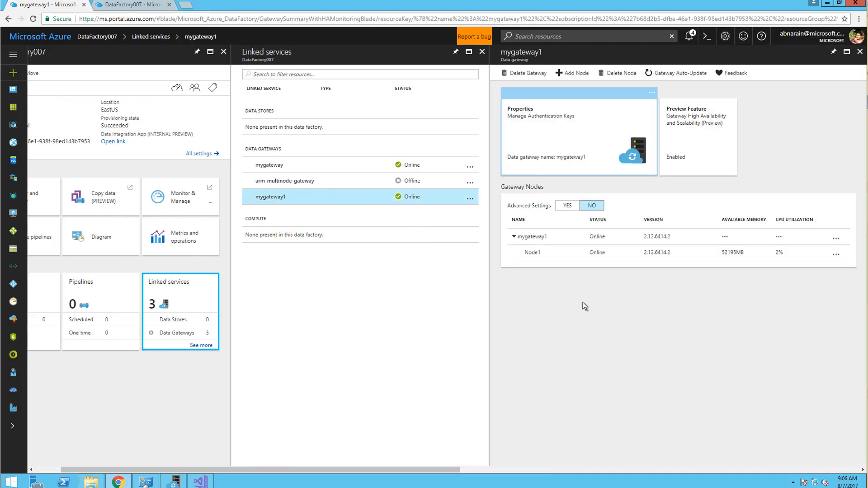
pyautogui.click(555, 253)
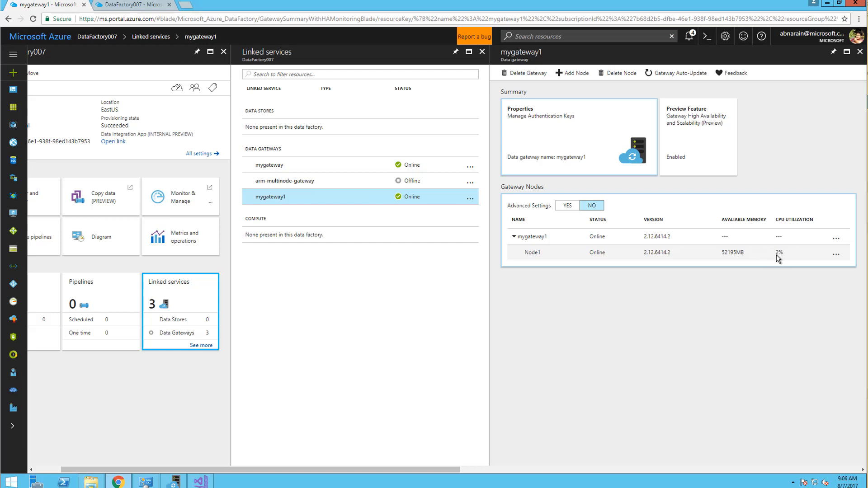
pyautogui.click(575, 212)
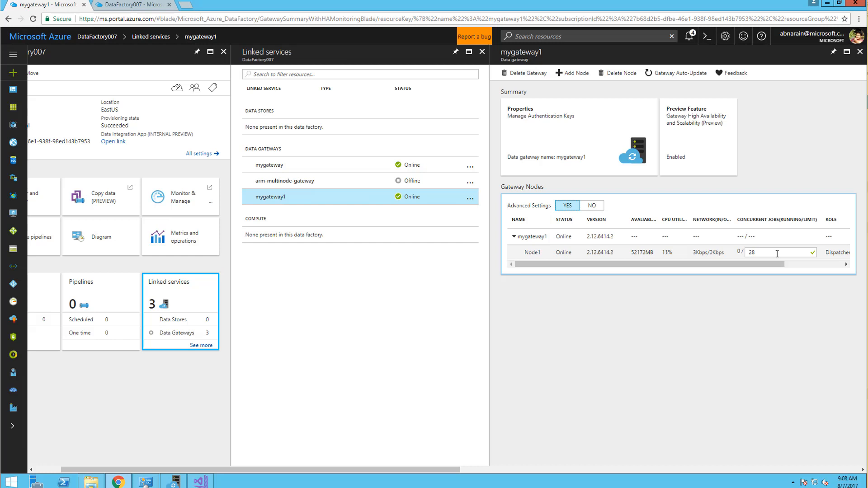
pyautogui.click(777, 254)
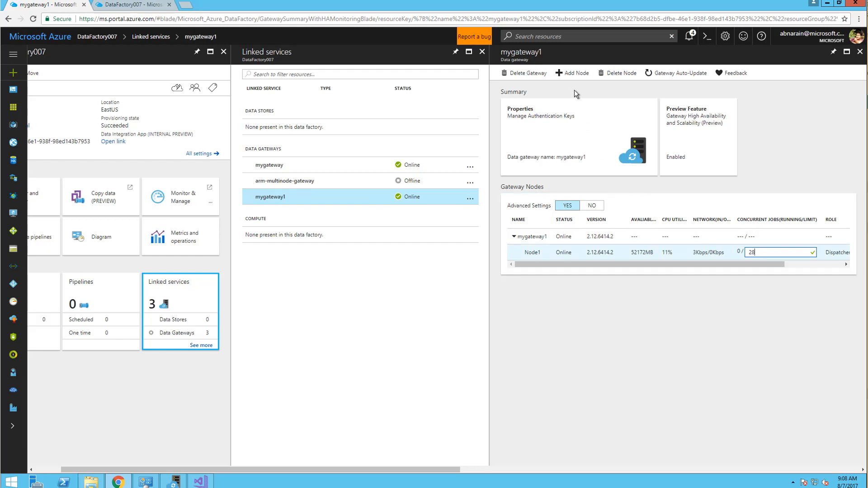
# - Copy the key1 authentication key for adding a node to mygateway1 and register it in Configuration Manager on the second machine
pyautogui.click(573, 72)
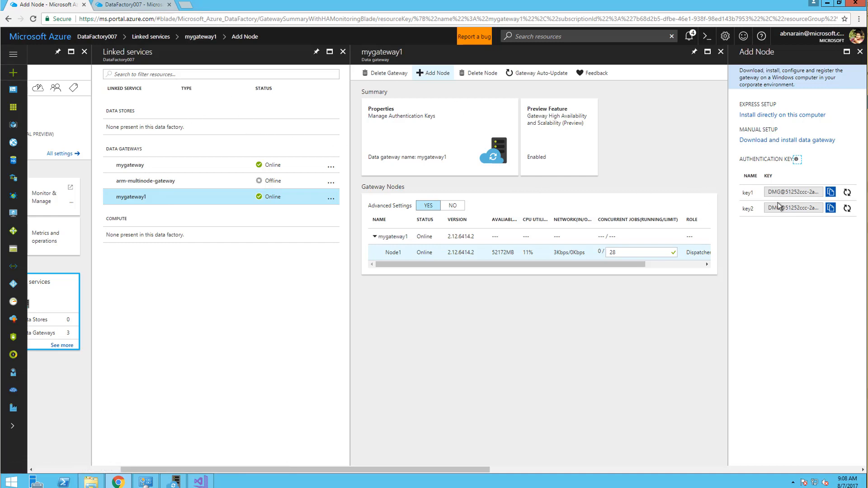
pyautogui.click(830, 192)
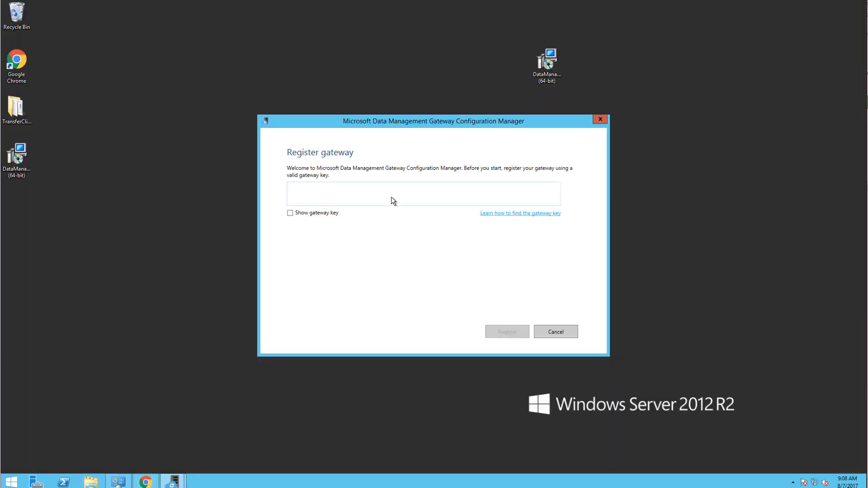
pyautogui.click(391, 197)
pyautogui.hotkey('ctrl', 'v')
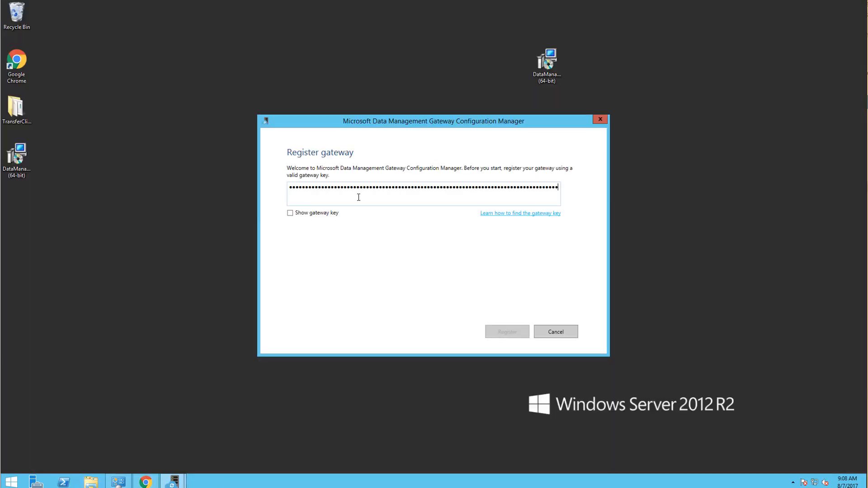
pyautogui.click(511, 333)
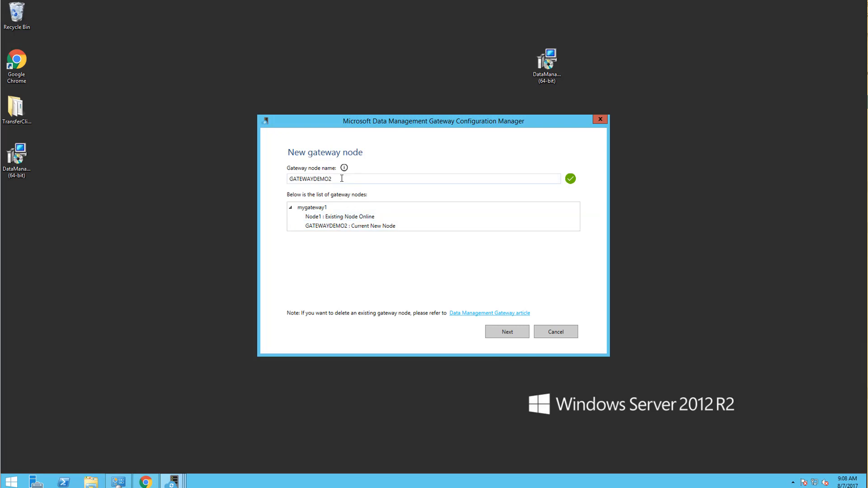
# - Name the second machine's gateway node Node2 and continue its registration
pyautogui.moveTo(342, 178); pyautogui.dragTo(269, 183)
pyautogui.write('N')
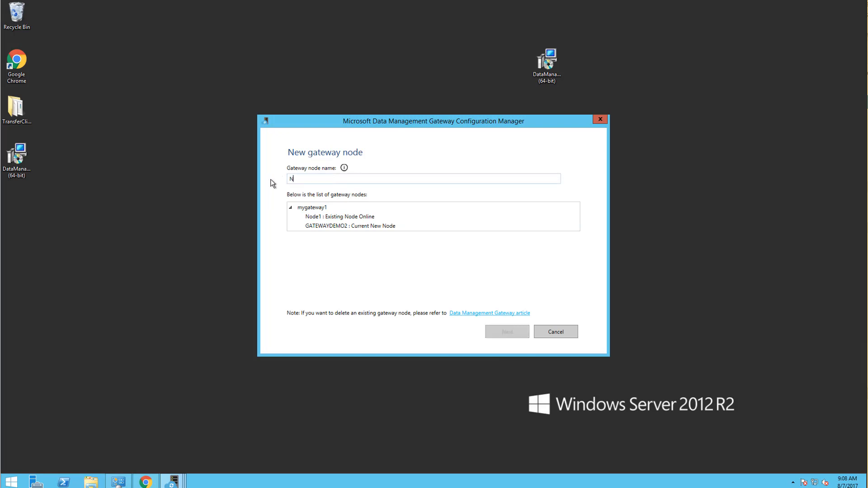
pyautogui.write('ode2')
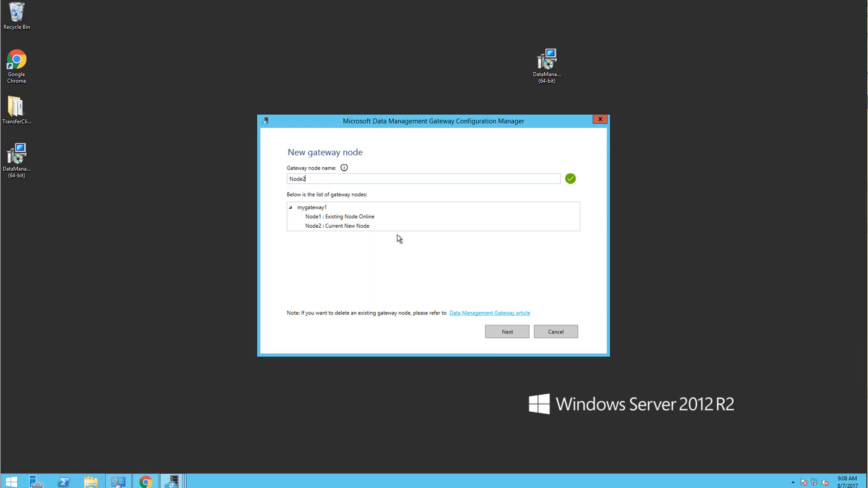
pyautogui.click(500, 332)
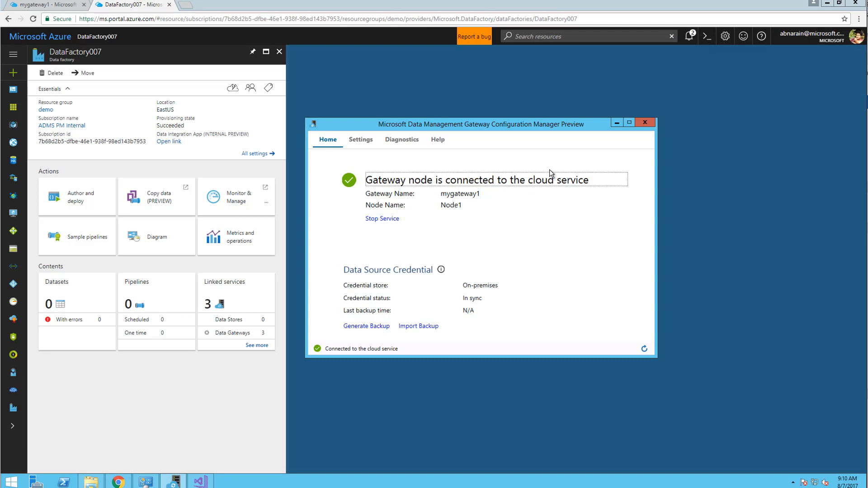
# - Check the gateway name and node name in Configuration Manager on the first machine
pyautogui.click(463, 197)
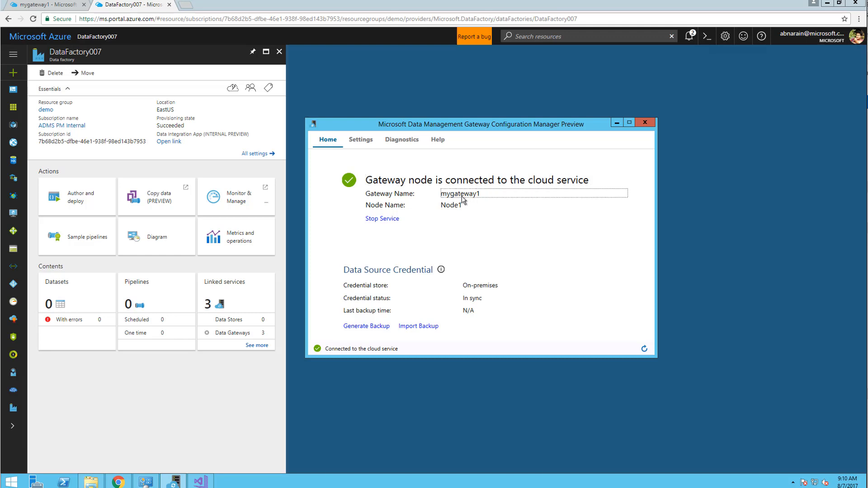
pyautogui.click(454, 205)
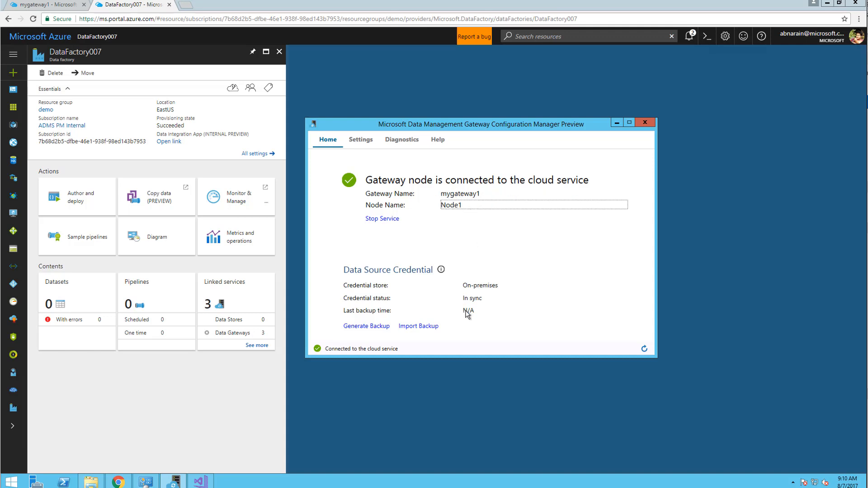
# - Check the credential status in Node1's Data Source Credential section of Configuration Manager
pyautogui.click(473, 298)
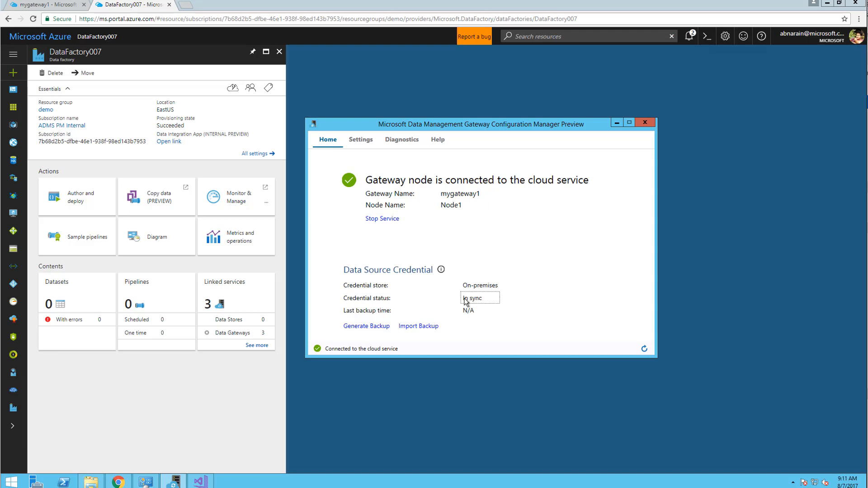
pyautogui.click(397, 300)
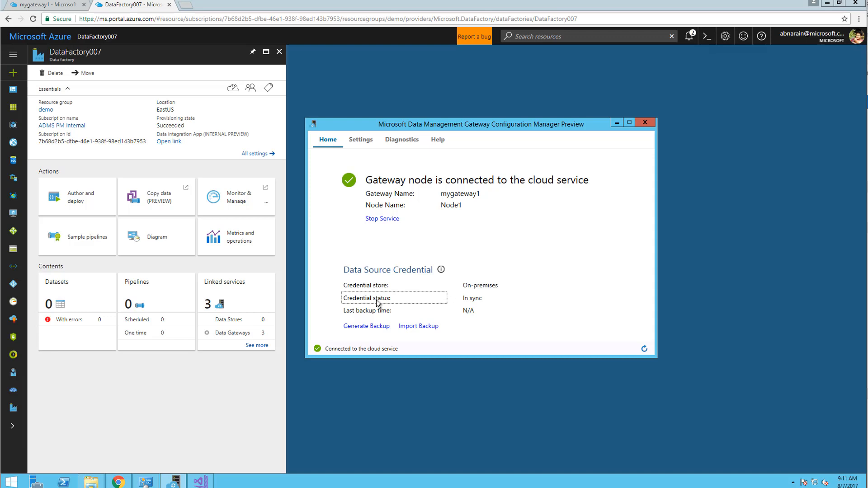
pyautogui.click(366, 270)
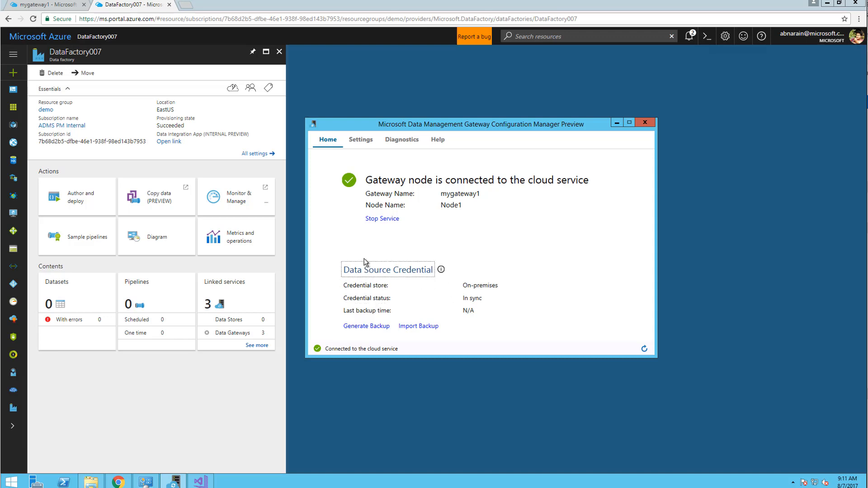
# - Open mygateway1 from the data factory's linked services and review its auto-update schedule without changing it
pyautogui.click(239, 300)
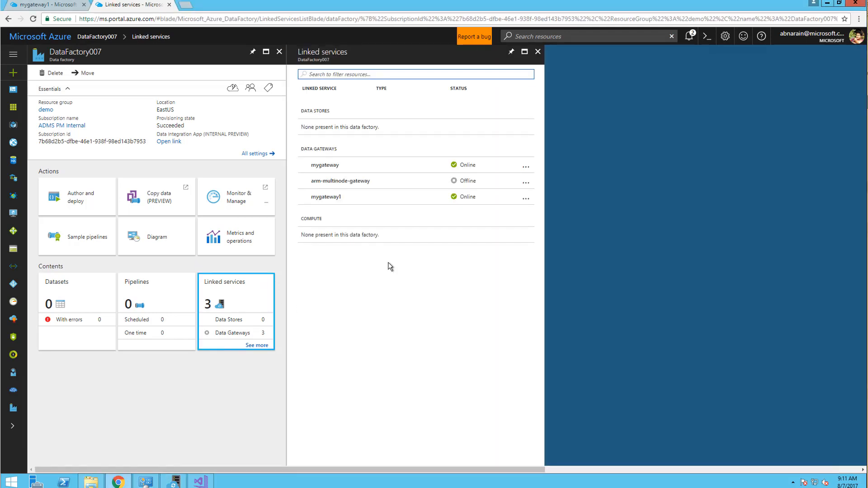
pyautogui.click(324, 202)
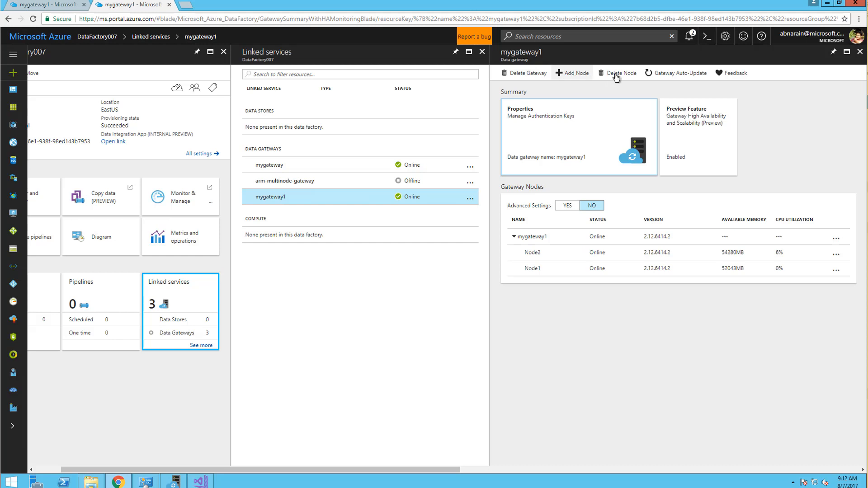
pyautogui.click(674, 78)
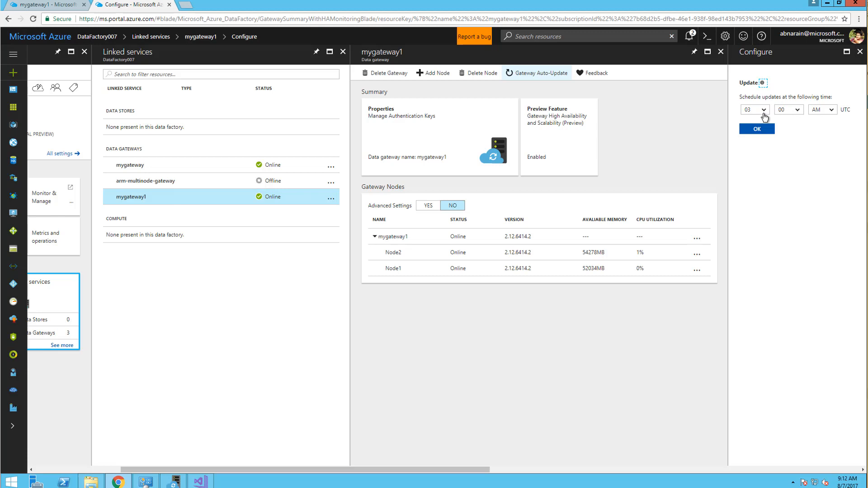
pyautogui.click(860, 54)
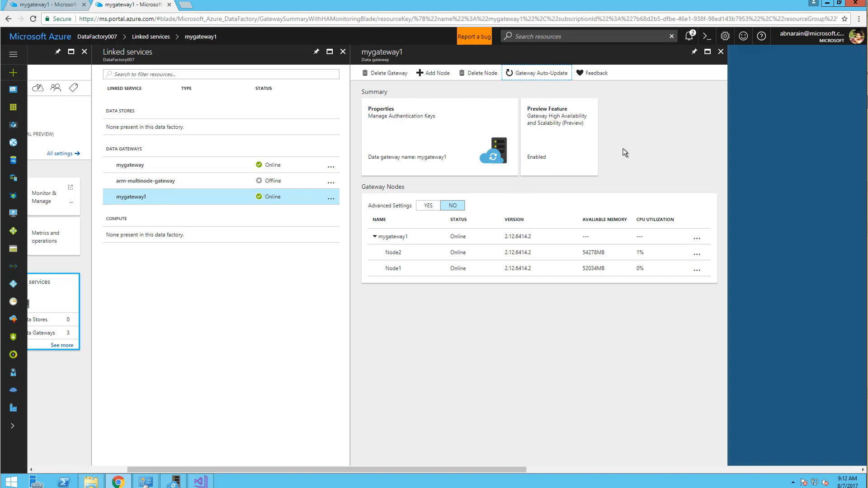
# - Review mygateway1's High Availability and Scalability preview setting and its feedback form, closing both without changes
pyautogui.click(560, 143)
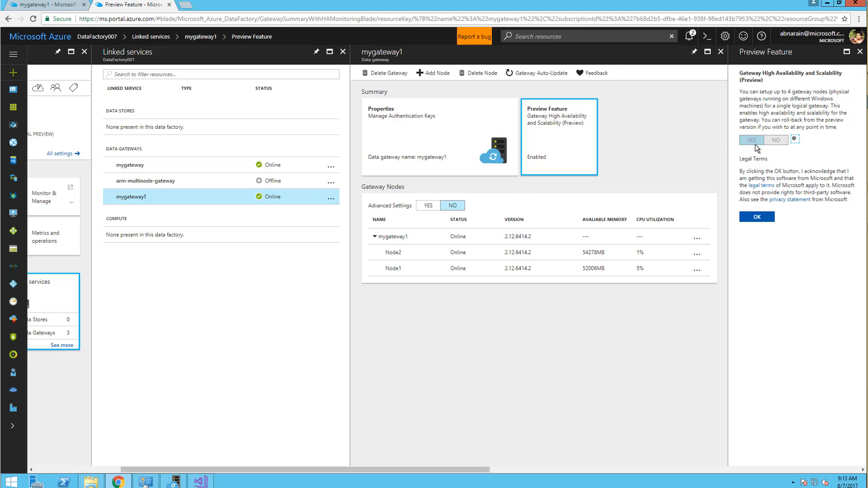
pyautogui.click(859, 51)
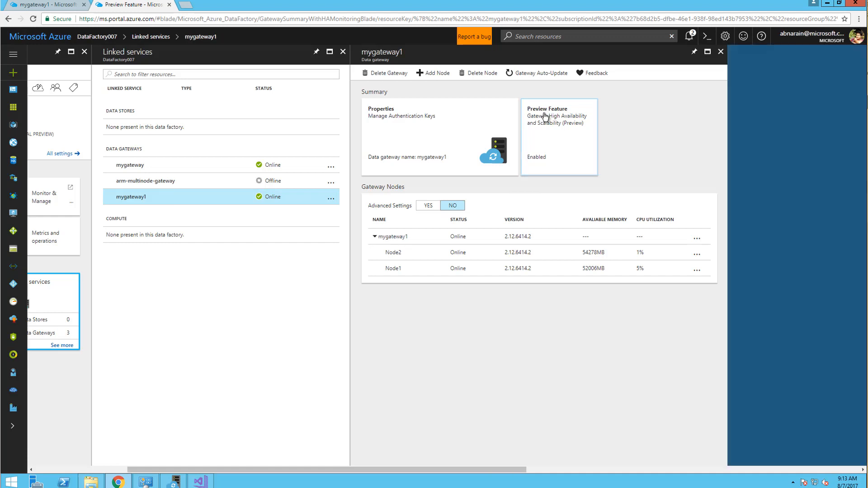
pyautogui.click(596, 77)
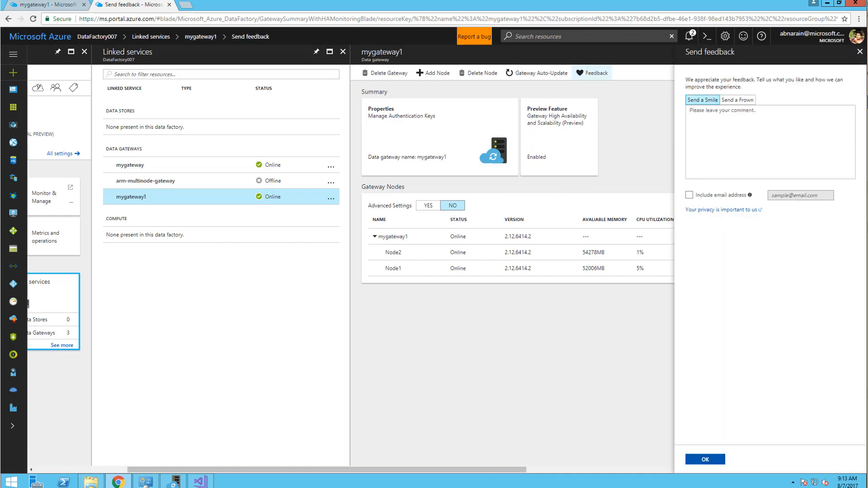
pyautogui.click(860, 52)
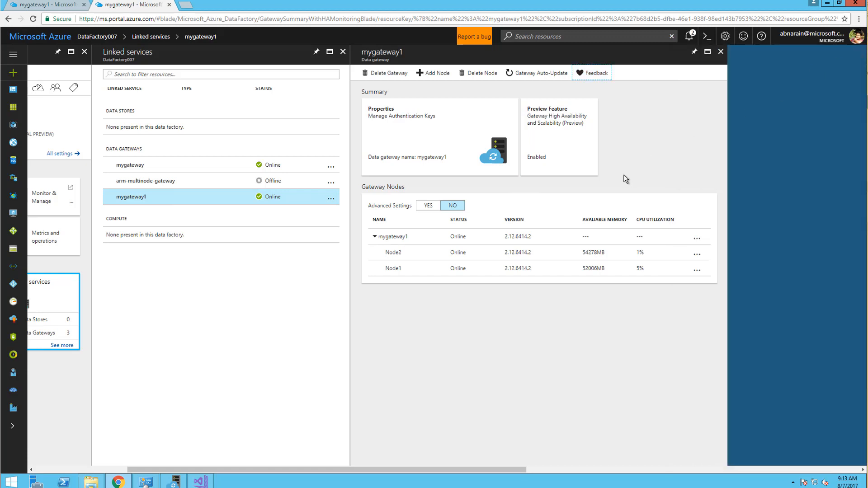